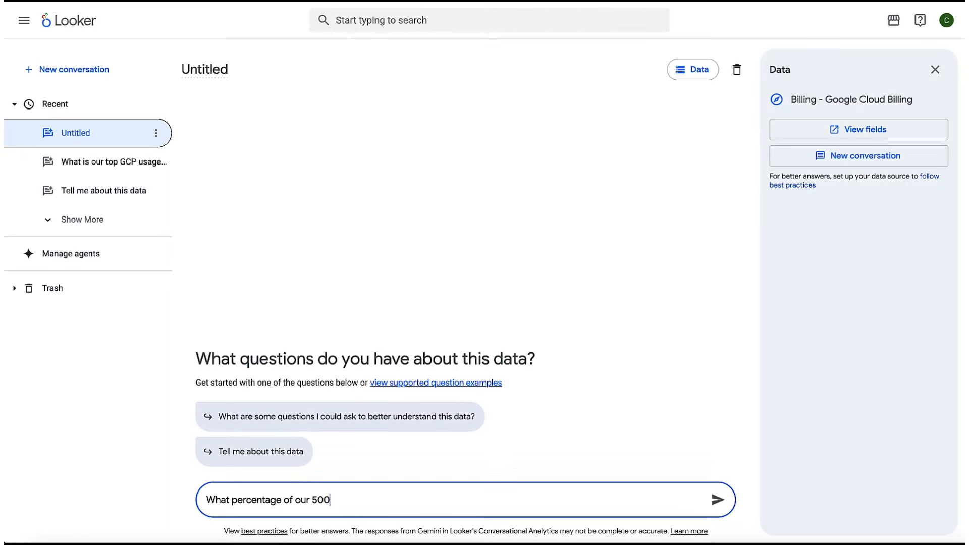
Ask "What percentage of our 500,000 spend budget did we use this year?" and "What are the totals of our last 6 months of GCP bills?"
text(?)
key(Return)
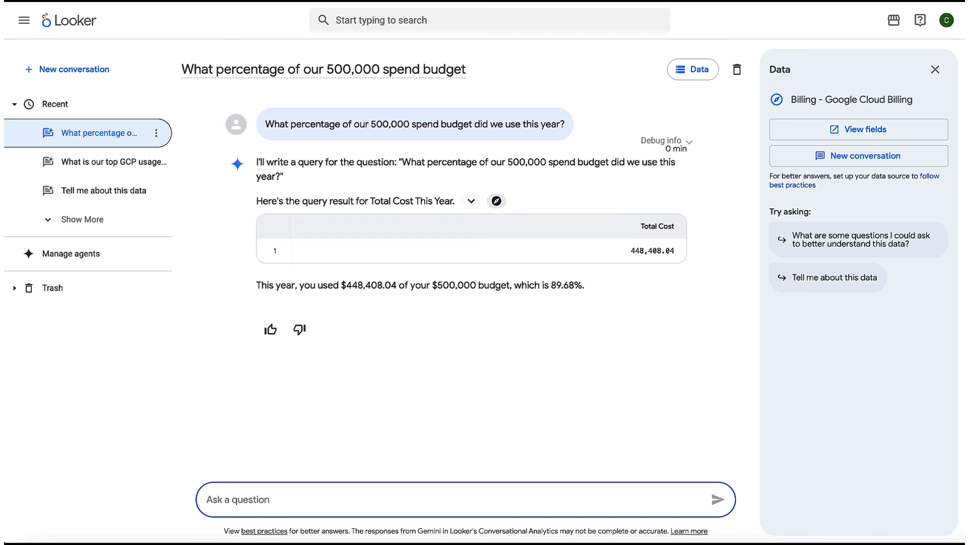
text(What are the totals of our last 6 months of GCP bills?)
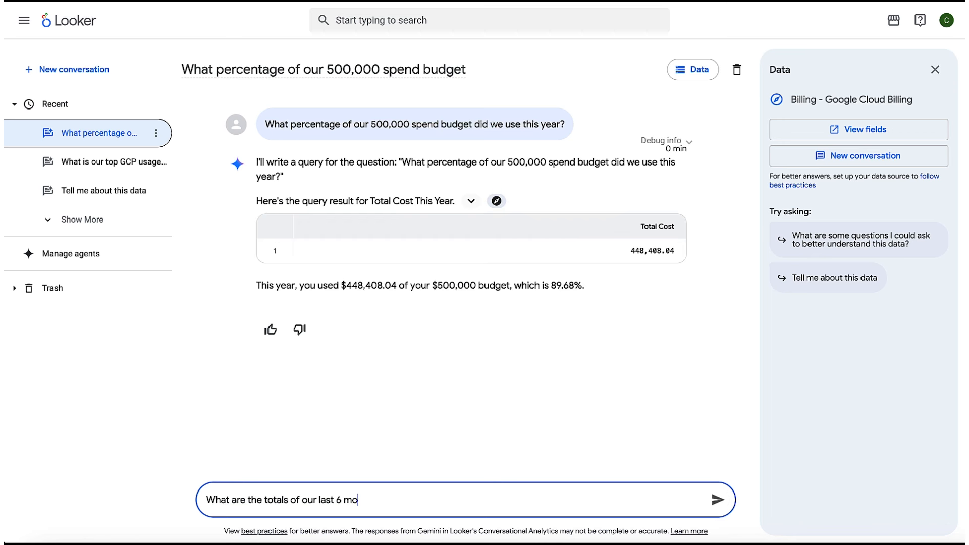
key(Return)
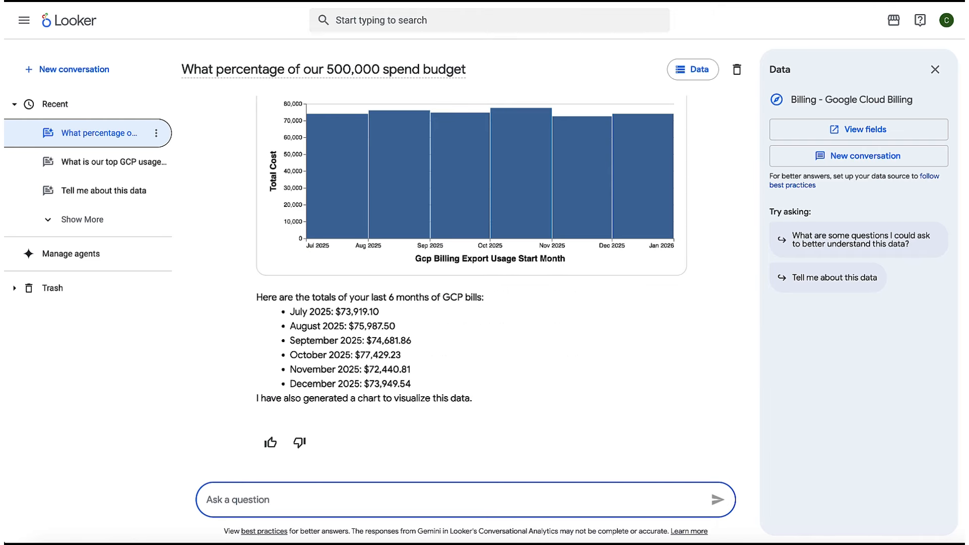
Ask the conversation "Show me the daily breakdown of BigQuery usage in the last 6 months"
text(Show me the daily breakdown of BigQuery usage)
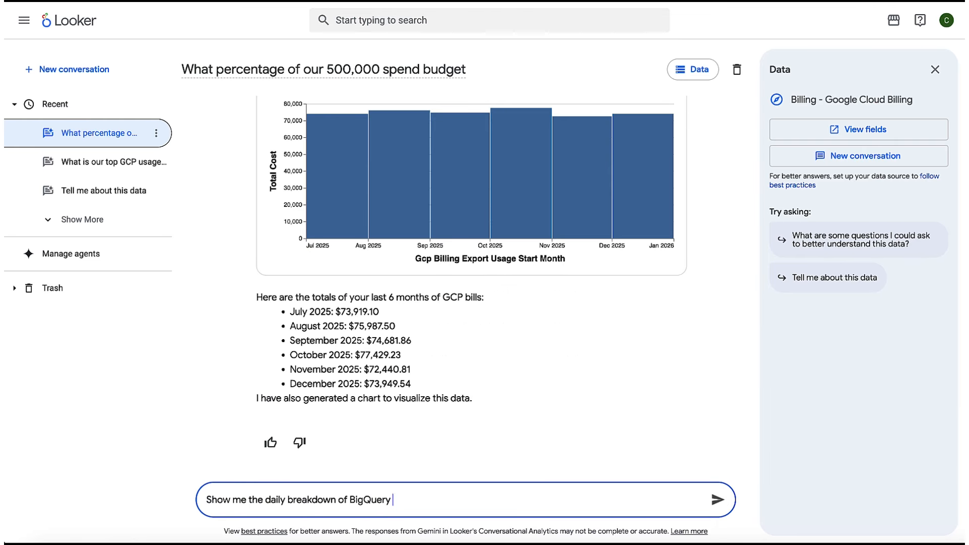
text( in the last 6 months)
key(Return)
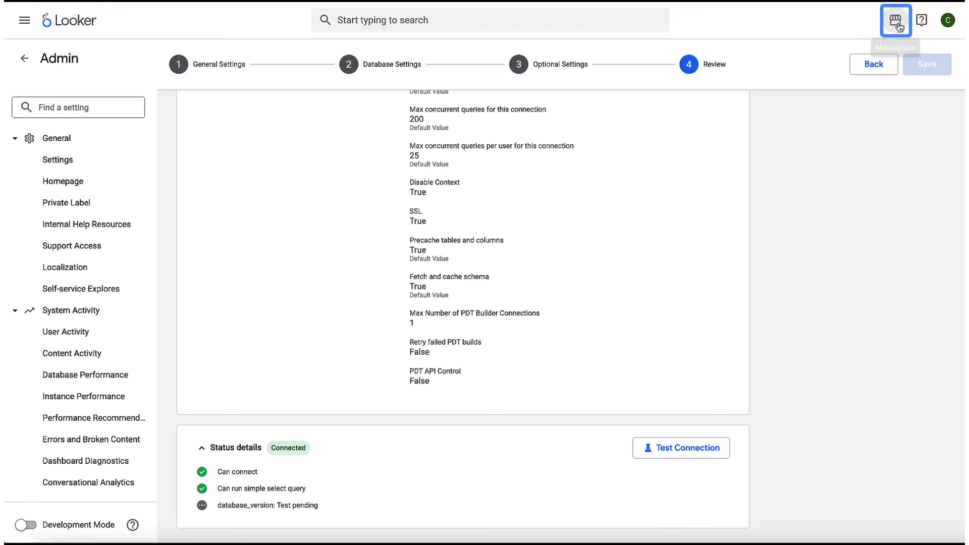
Search the Looker Marketplace for "cost" and open the Cloud Cost Management: Google Cloud model
click(898, 24)
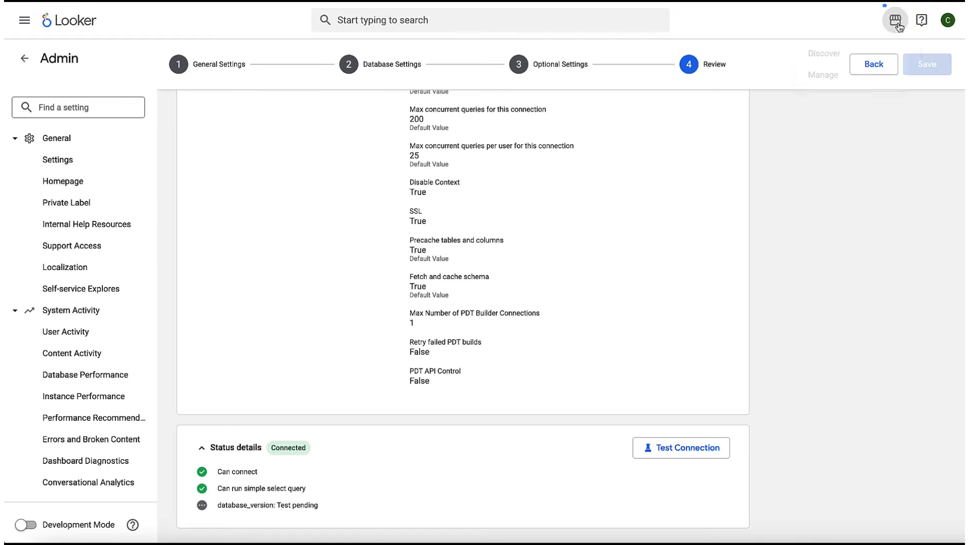
click(856, 55)
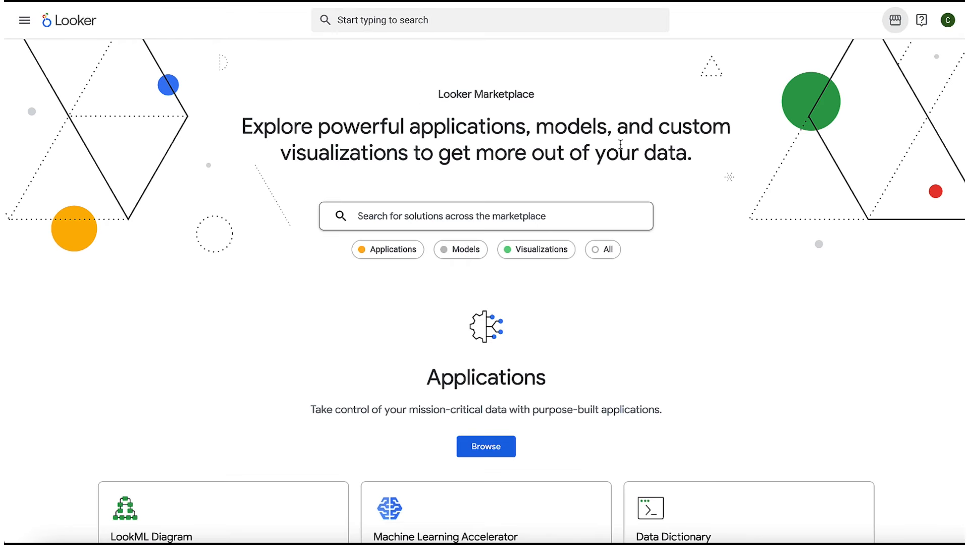
text(cost)
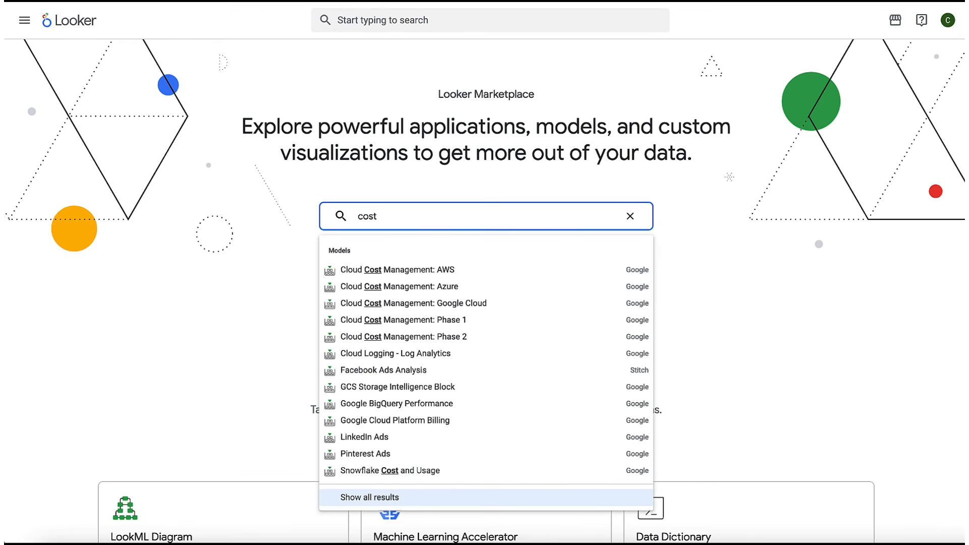
click(465, 304)
Start the default installation of Cloud Cost Management: Google Cloud and proceed to its configuration
click(852, 112)
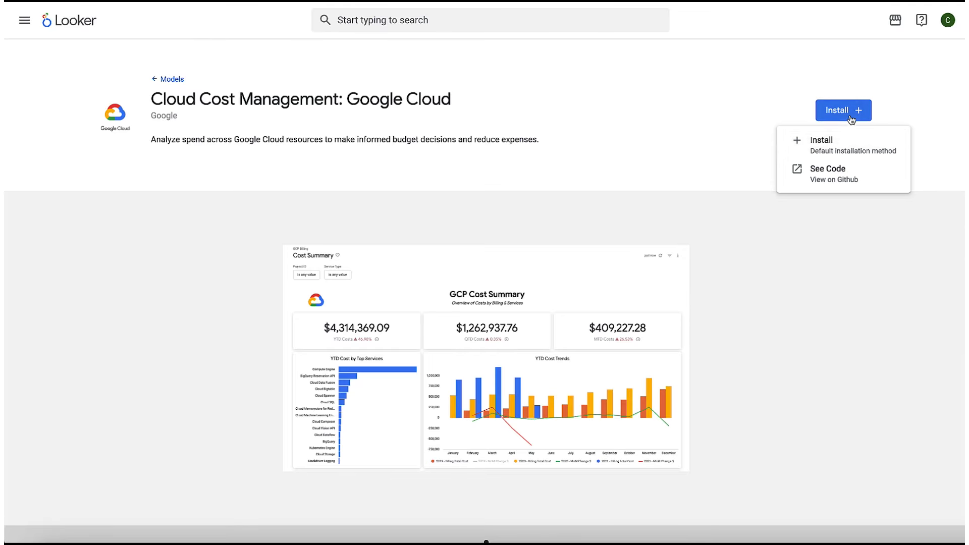
click(853, 139)
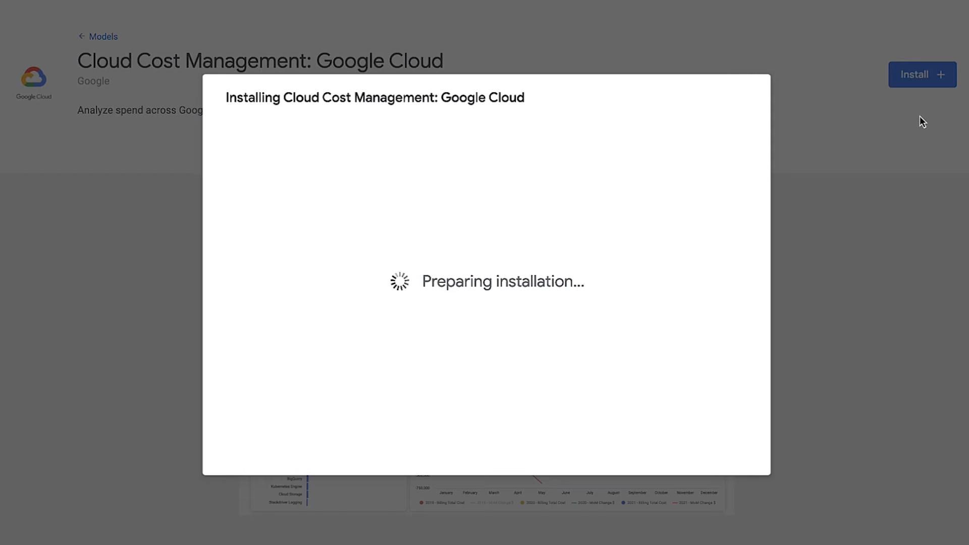
click(712, 448)
click(708, 449)
Set the connection to billing-export-sample and the billing table to gcp_billing_export_copy.billing_export_sample_copy
click(434, 185)
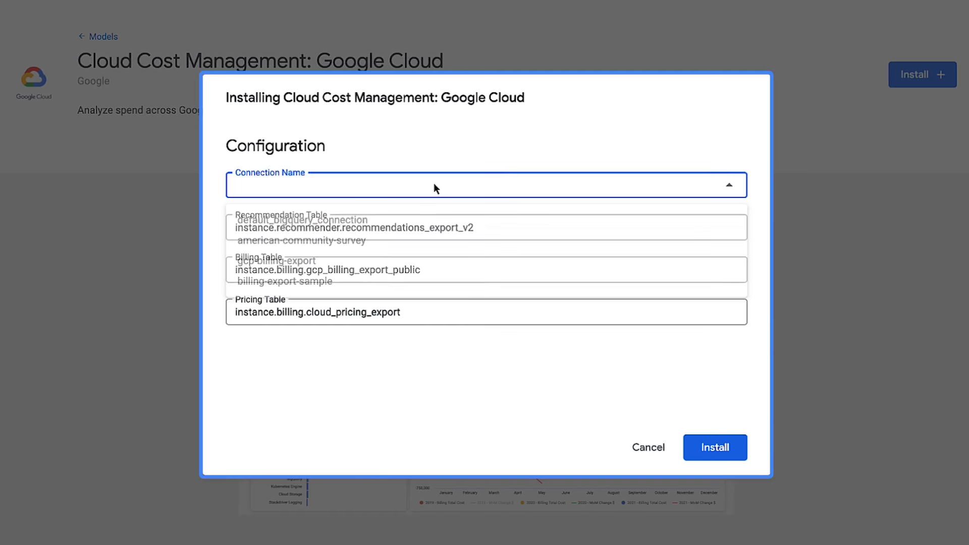
click(427, 281)
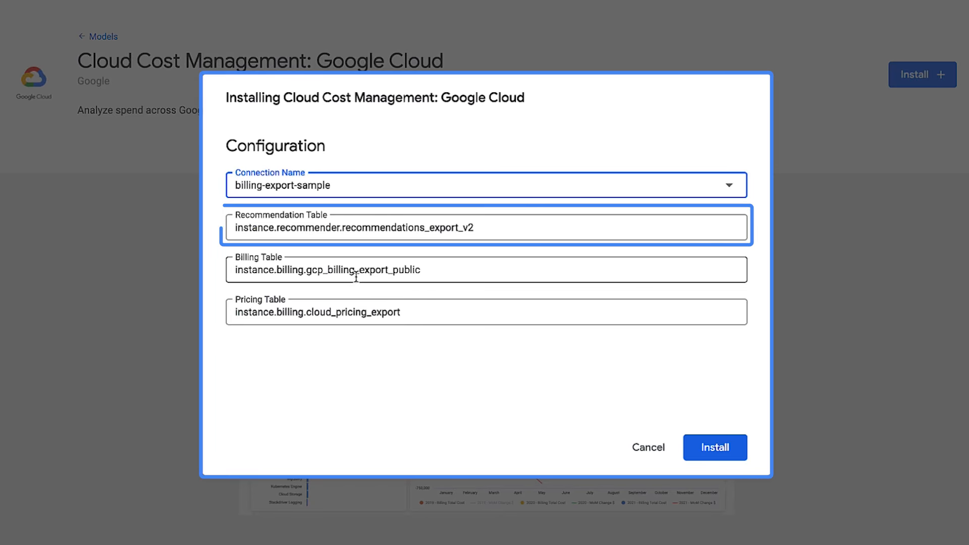
triple_click(356, 277)
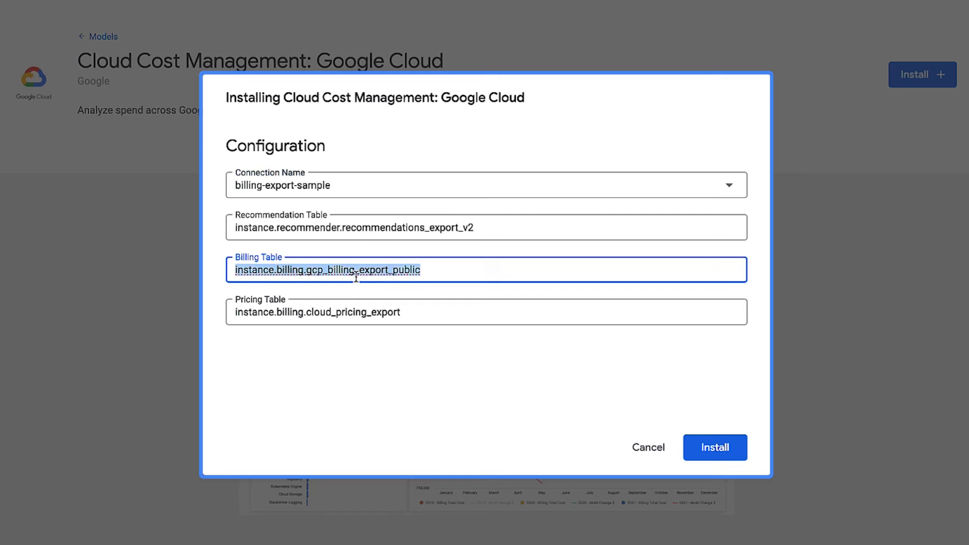
text(gcp_billing_export_copy.billing_export_sample_copy)
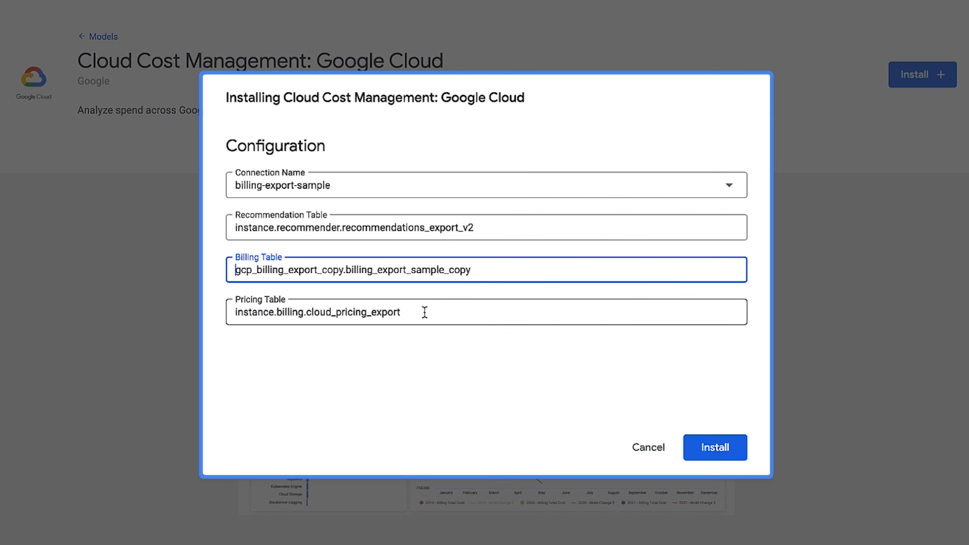
Set the pricing table to gcp_billing_export_copy.cloud_pricing_export_copy_copy and install the model
drag(425, 313, 185, 307)
text(gcp_billing_export_copy.cloud_pricing_export_copy_copy)
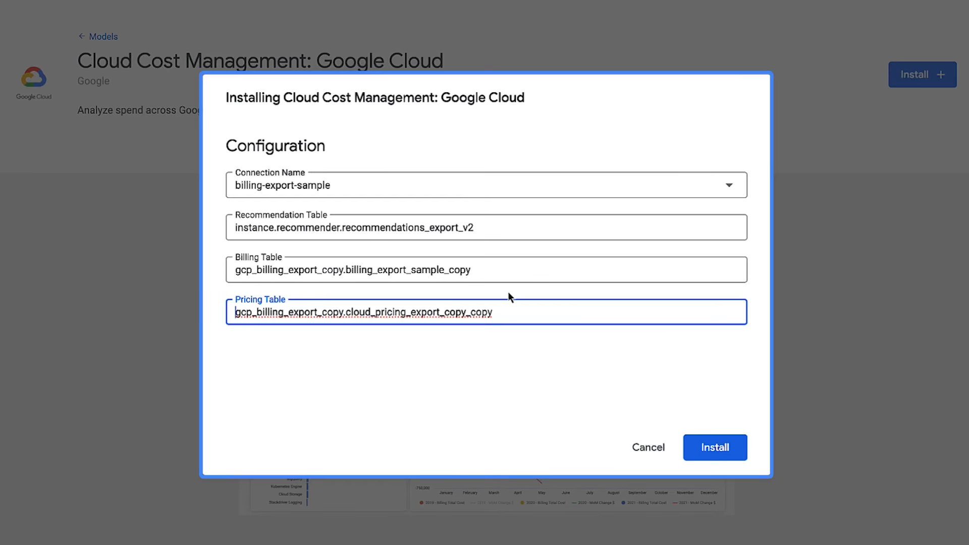
click(714, 448)
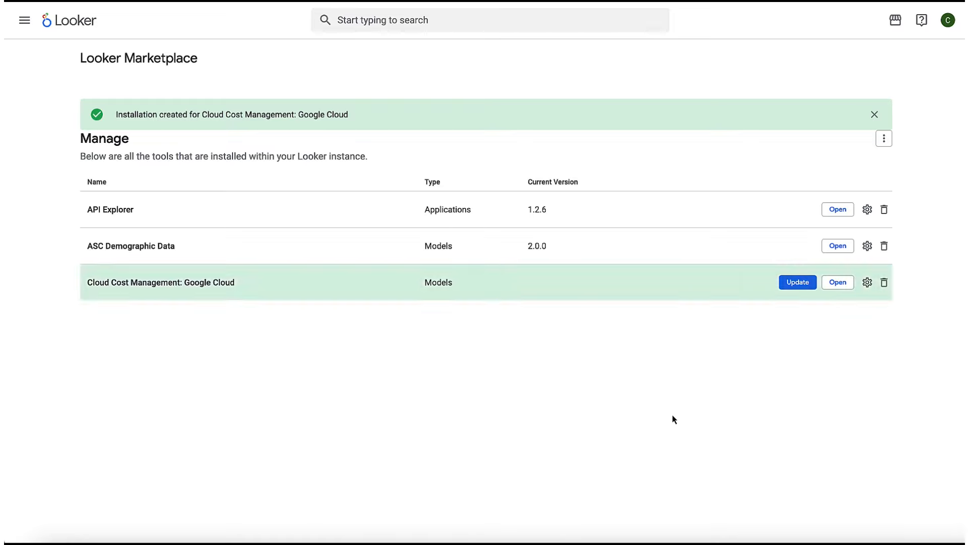
Start a conversation on the Google Cloud Billing model's Billing Explore, searching the Explores for "Billi"
click(25, 27)
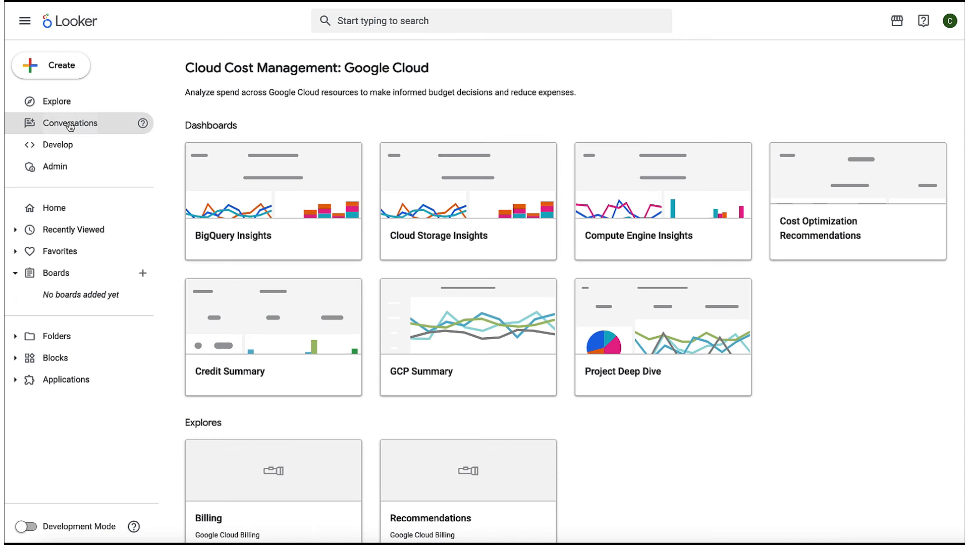
click(71, 124)
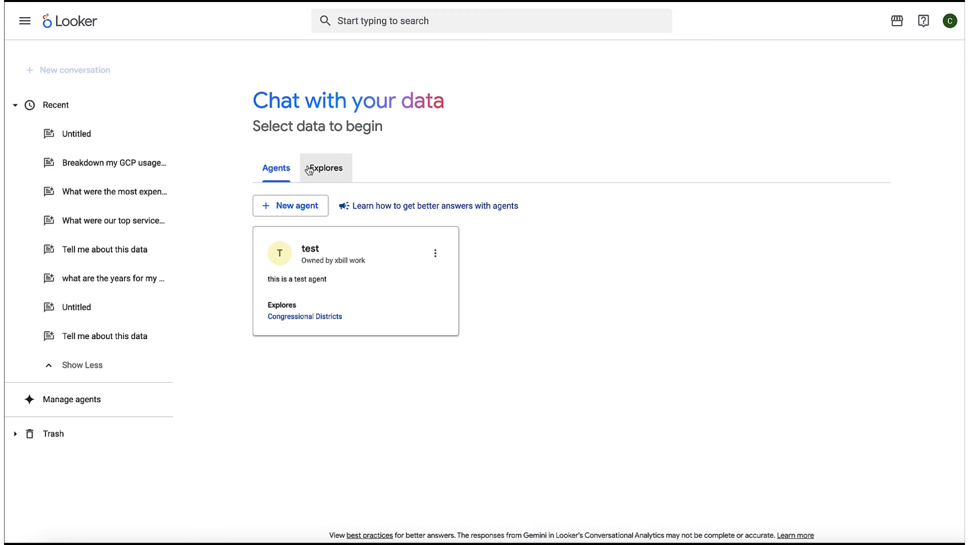
click(323, 175)
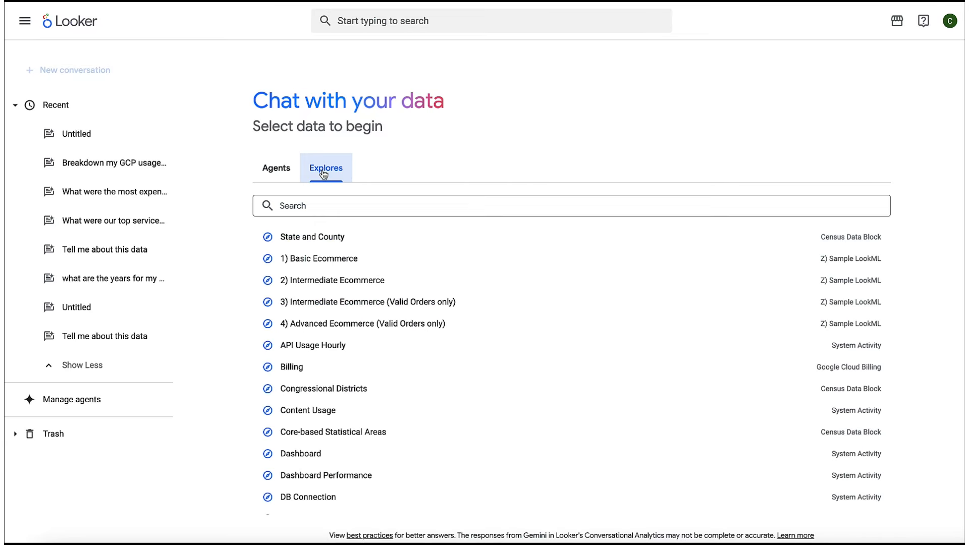
click(321, 206)
text(Billi)
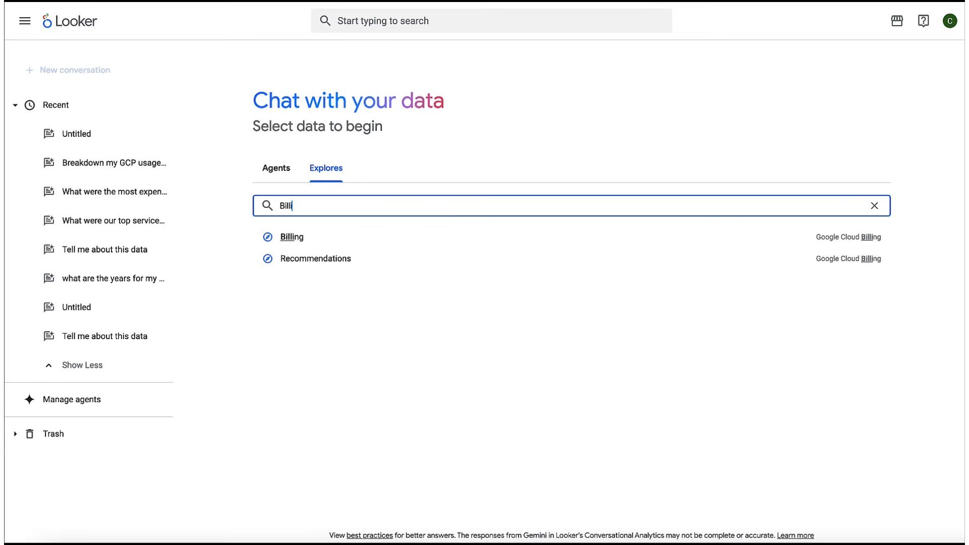
click(321, 238)
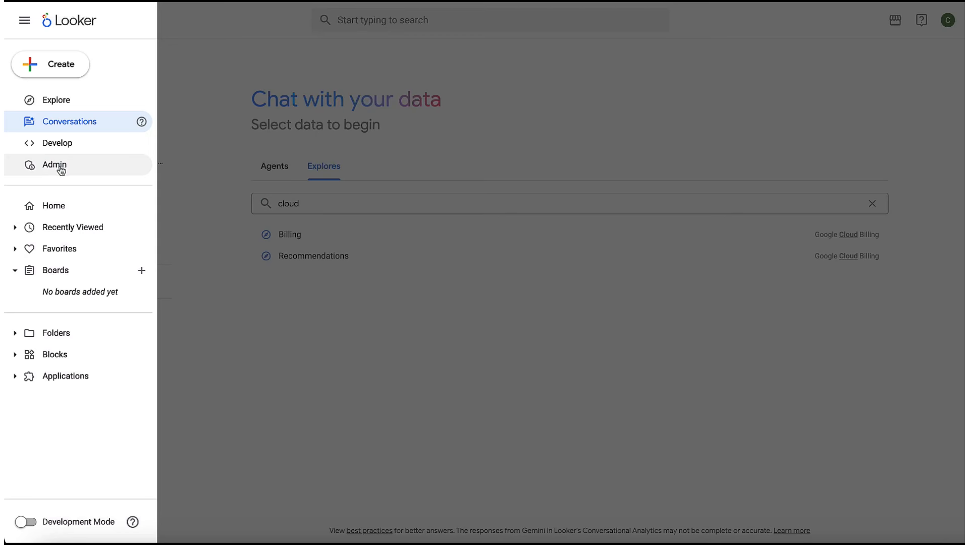
Find the Roles admin page by searching for "role", and review its roles and permission sets
click(61, 163)
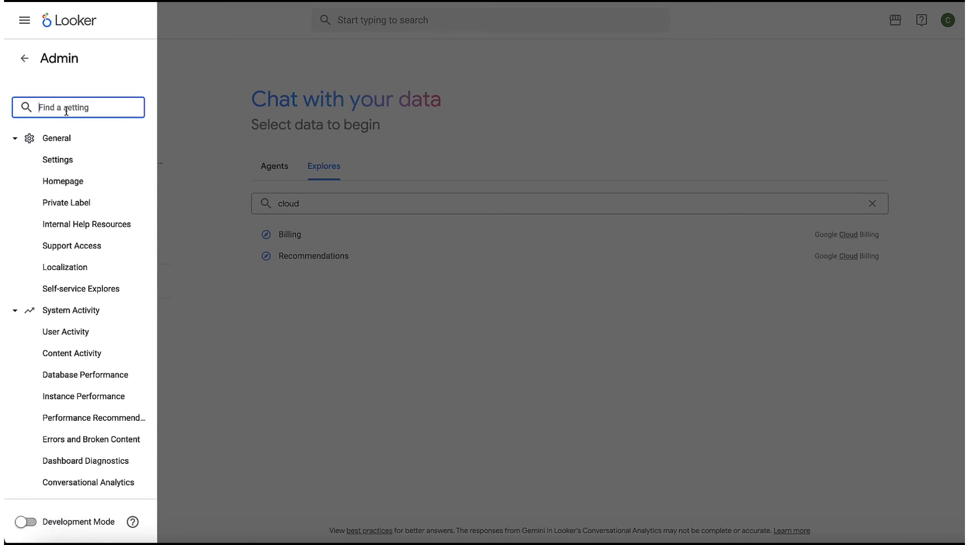
text(role)
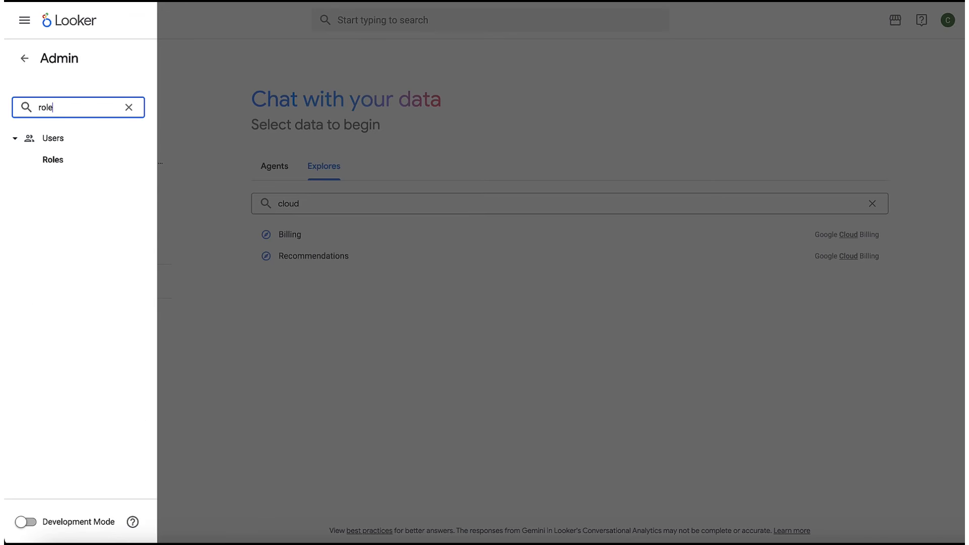
click(73, 157)
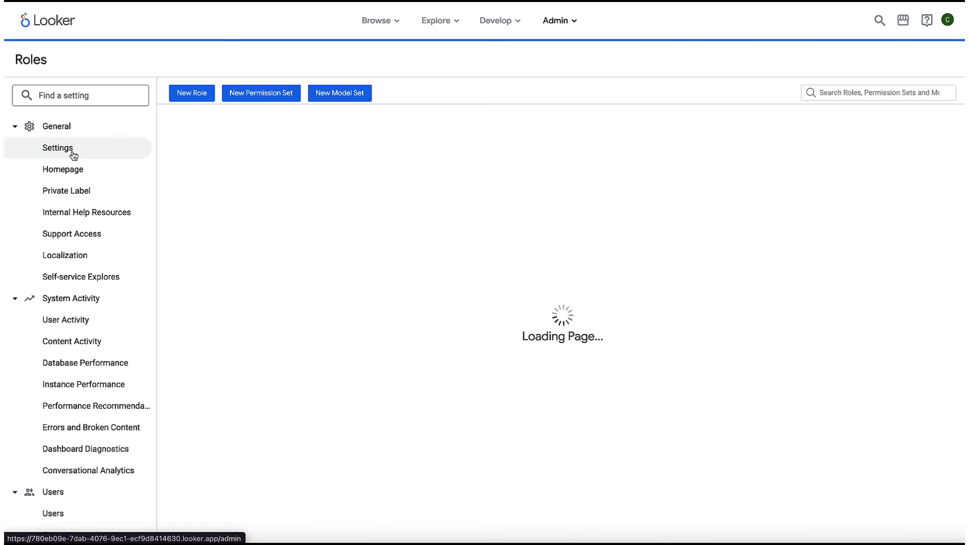
scroll(308, 200, down, 3)
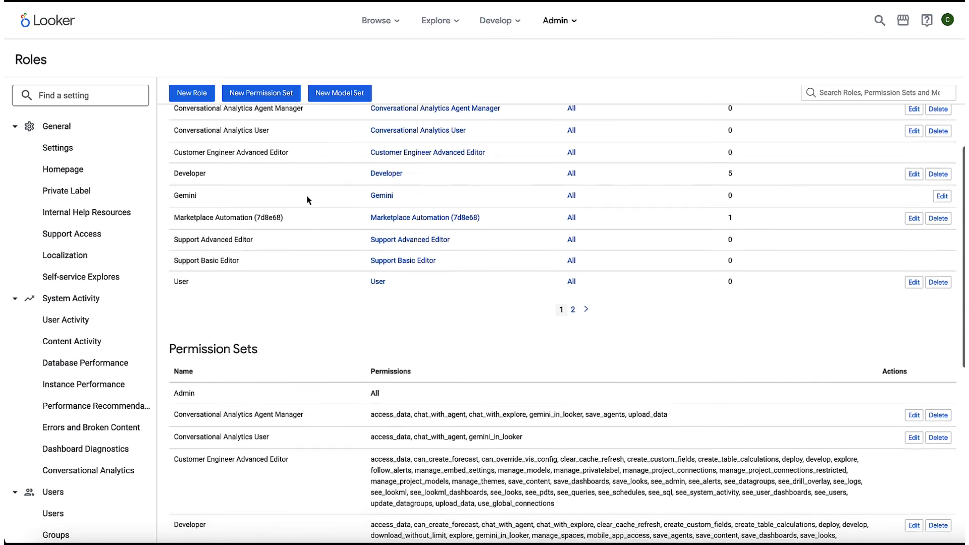
scroll(307, 200, down, 5)
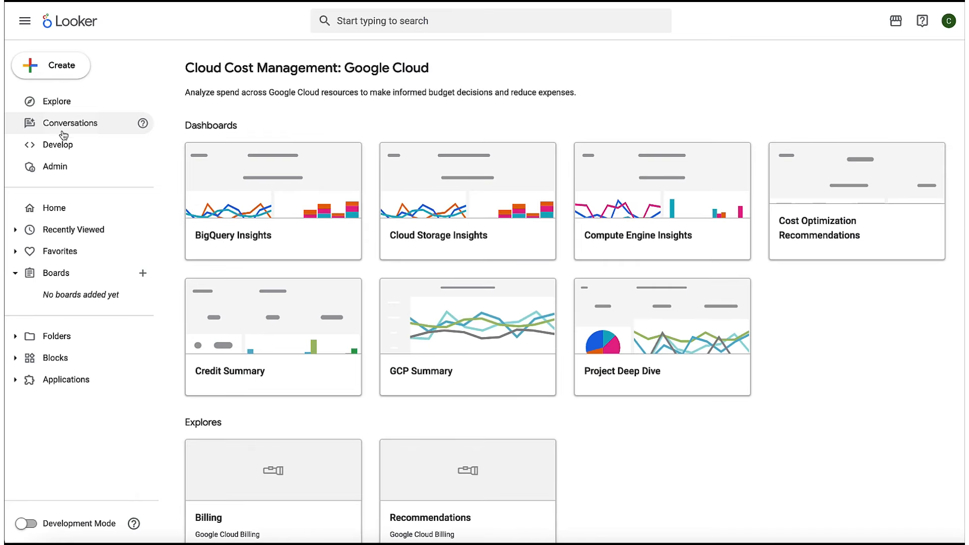
Open Conversations, search the Explores for "bill" and start a new conversation on the Billing Explore
click(64, 133)
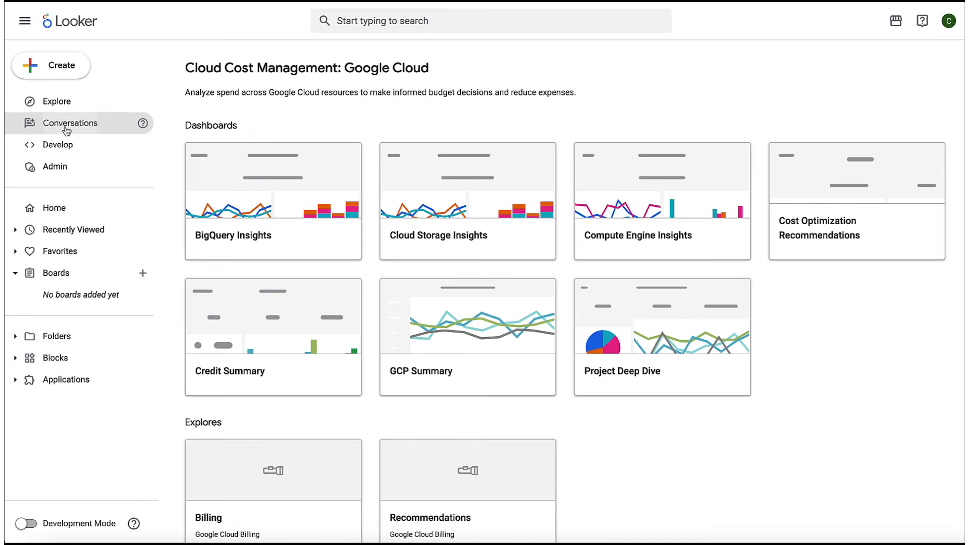
text(bill)
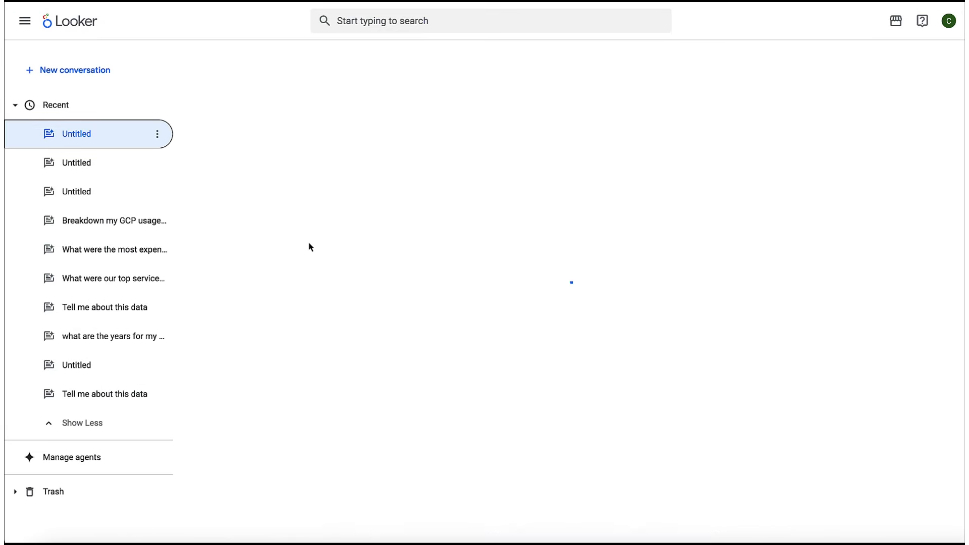
click(310, 245)
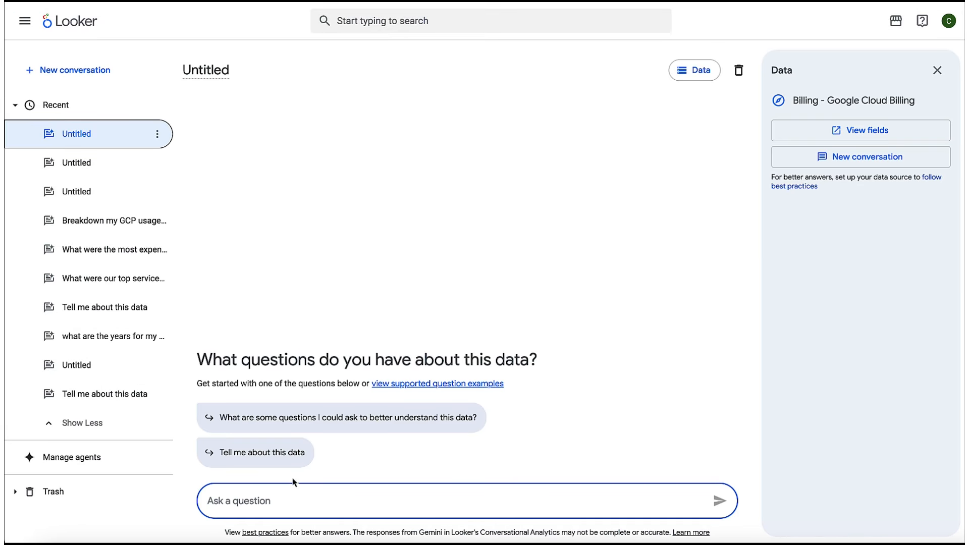
Ask "What is our top GCP usage for the last 10 days?" and "Show me what last months billing invoice may have looked like?"
click(208, 500)
text(What is our top GCP usage for the last 10 days?)
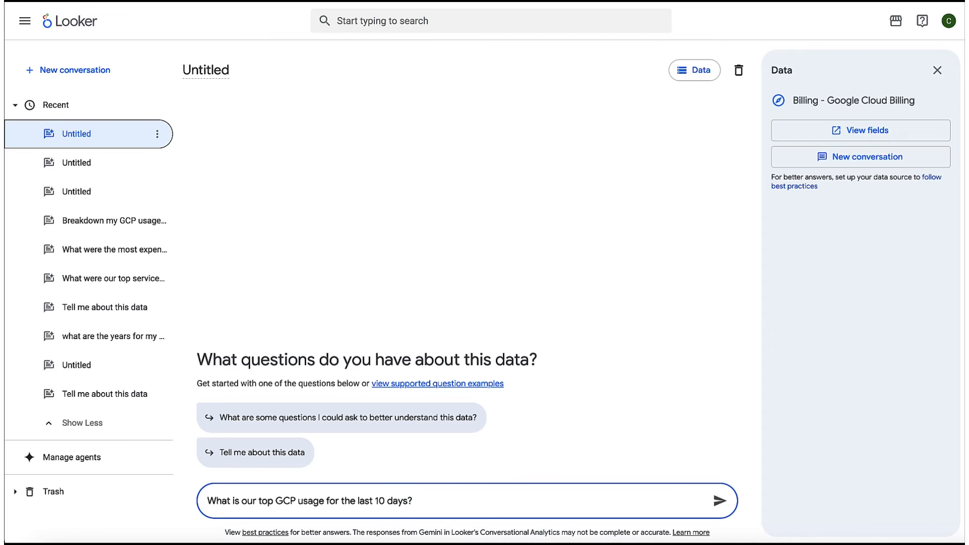
key(Return)
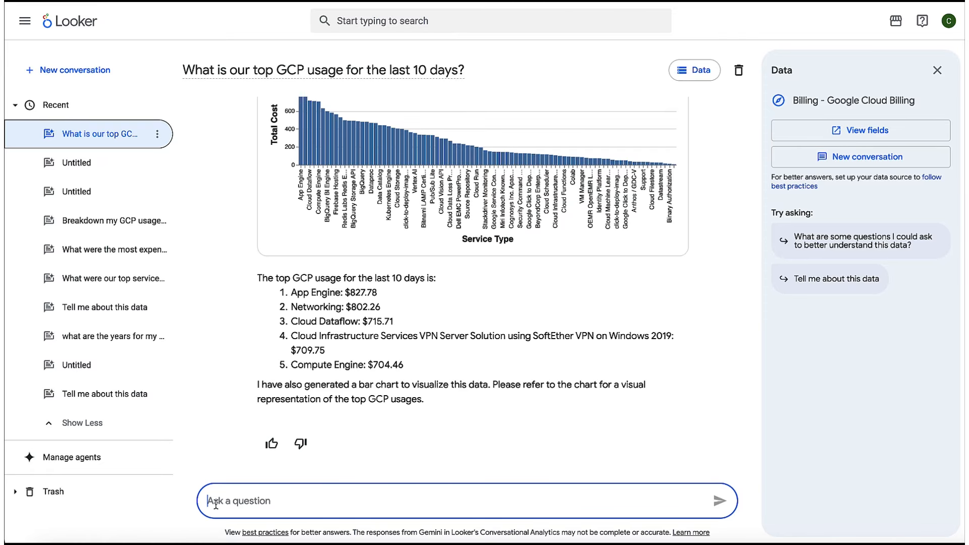
text(Show me what last months billing invoice may h)
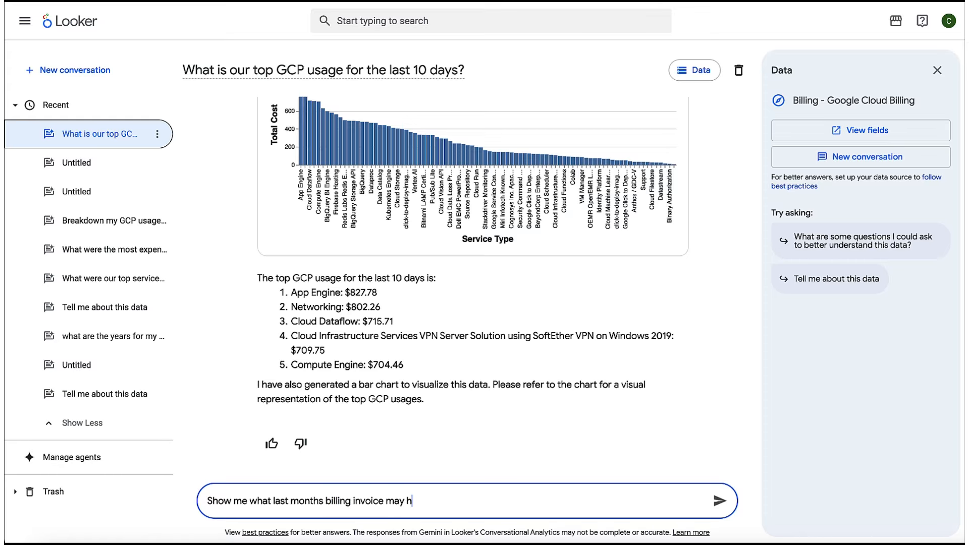
text(ave looked like?)
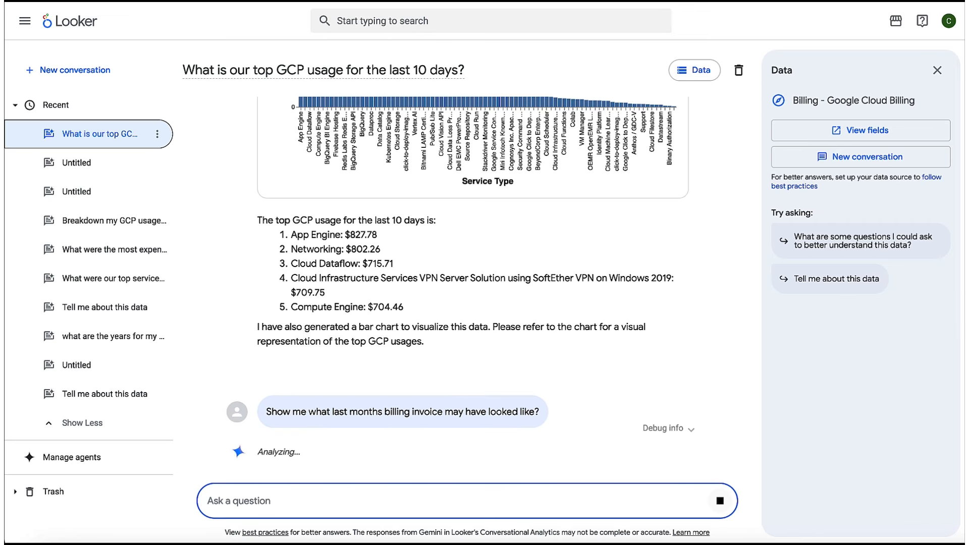